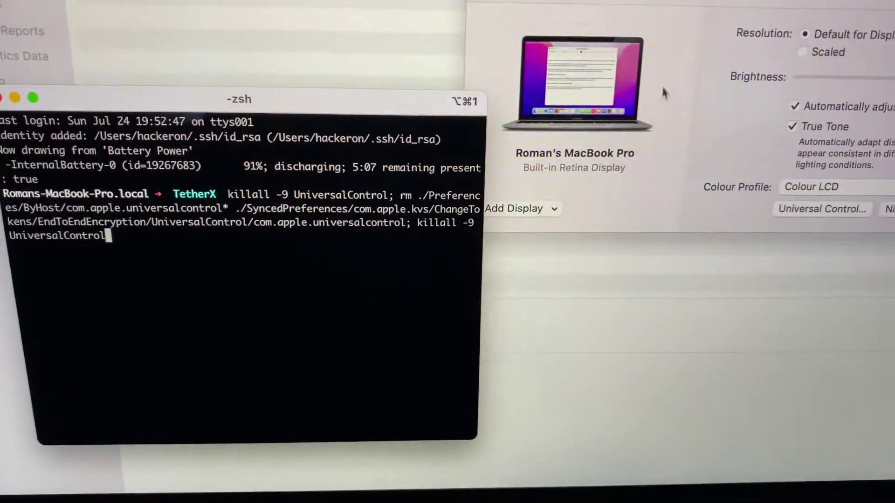
Step: Check the Universal Control options in Displays, with Universal Control and Handoff enabled, then close them
click(701, 126)
click(789, 210)
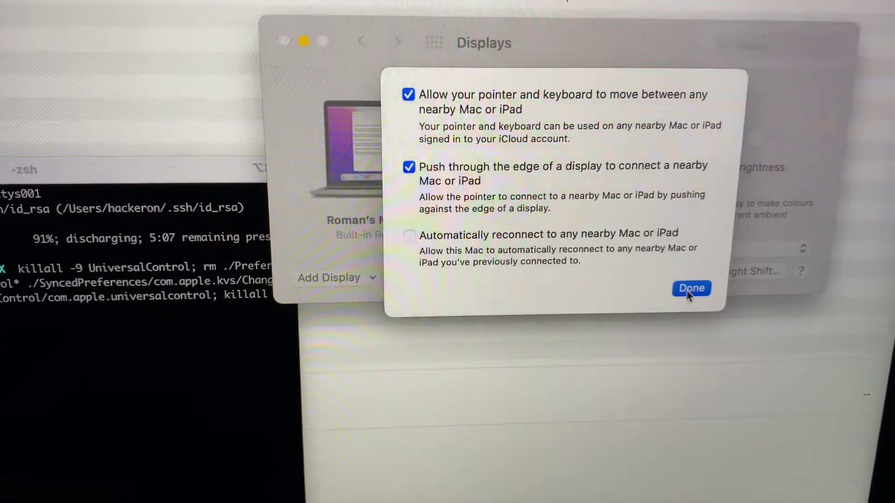
click(689, 290)
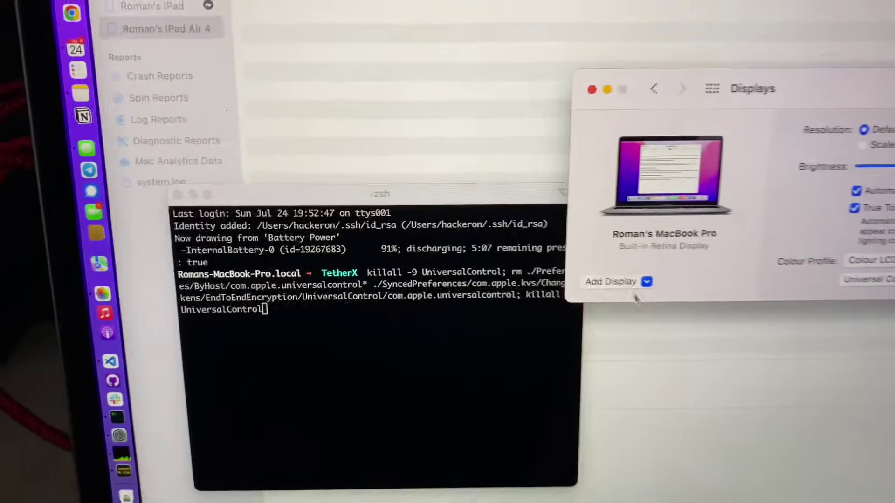
click(340, 284)
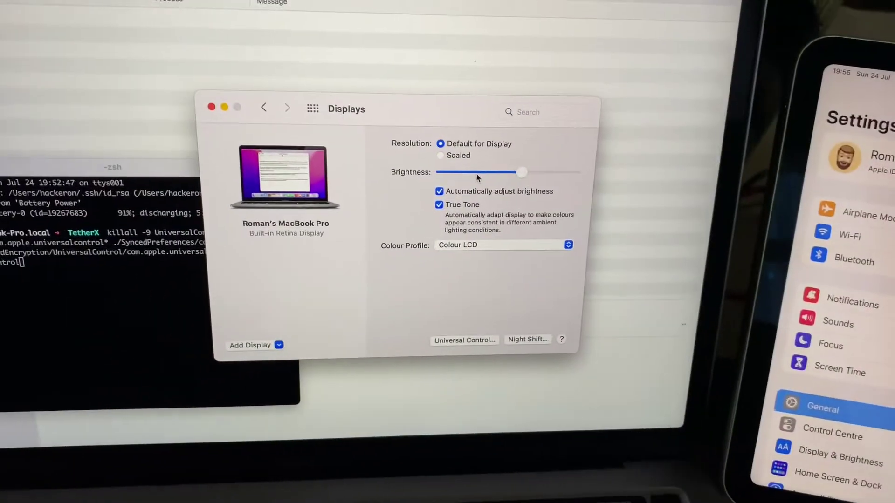
Step: Reopen the Add Display list repeatedly until the iPad Air 4 appears as a target
click(270, 323)
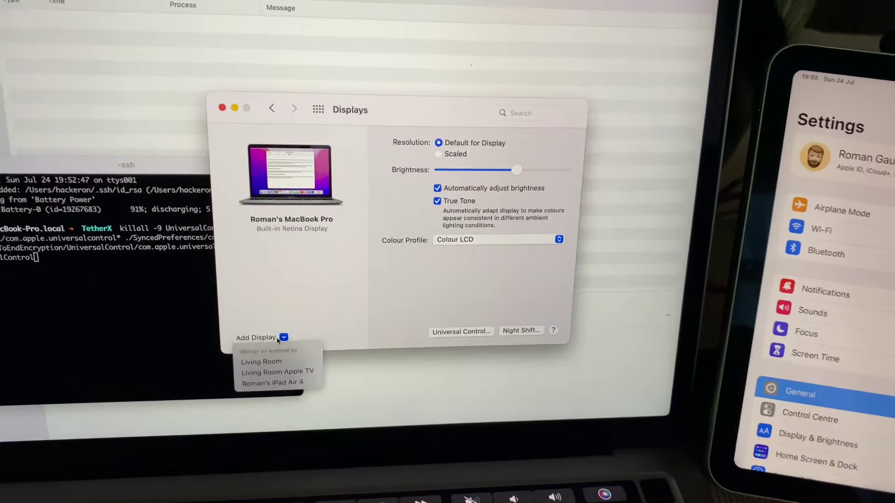
click(269, 324)
click(269, 359)
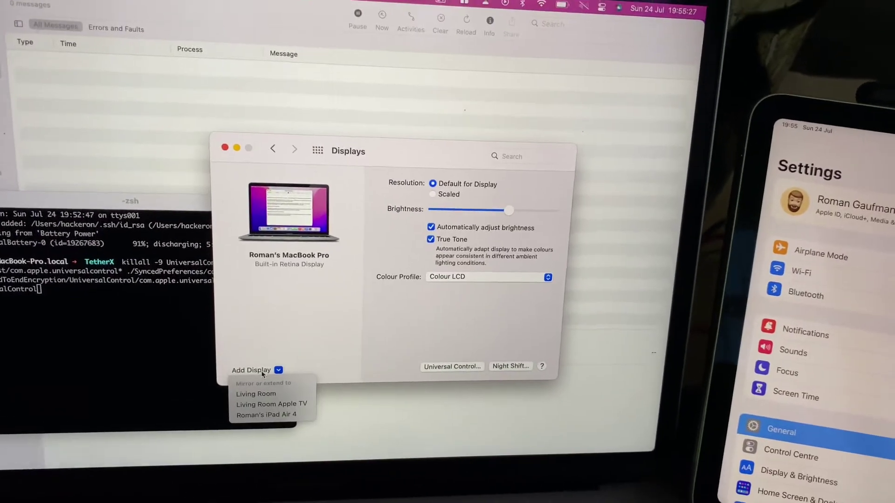
click(260, 378)
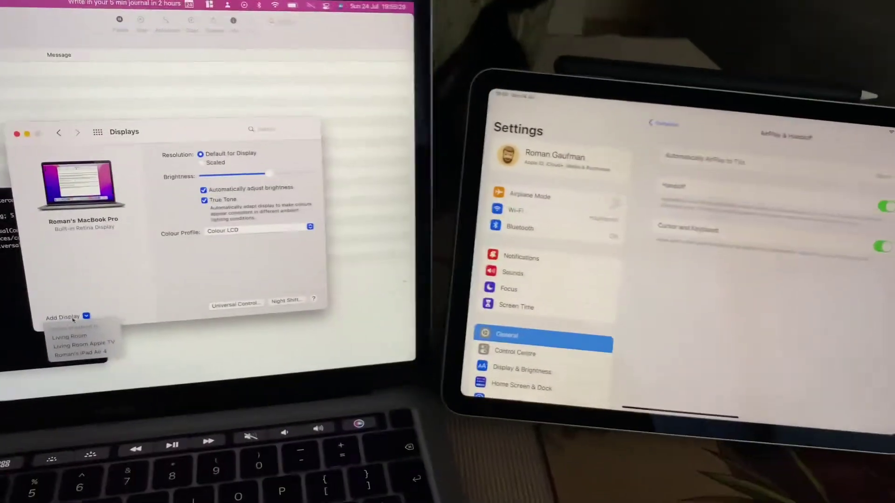
click(76, 305)
click(82, 340)
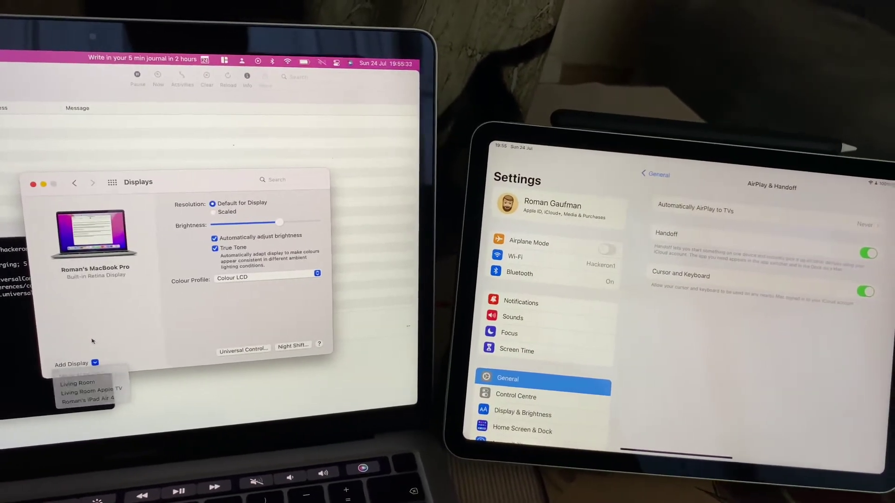
click(92, 330)
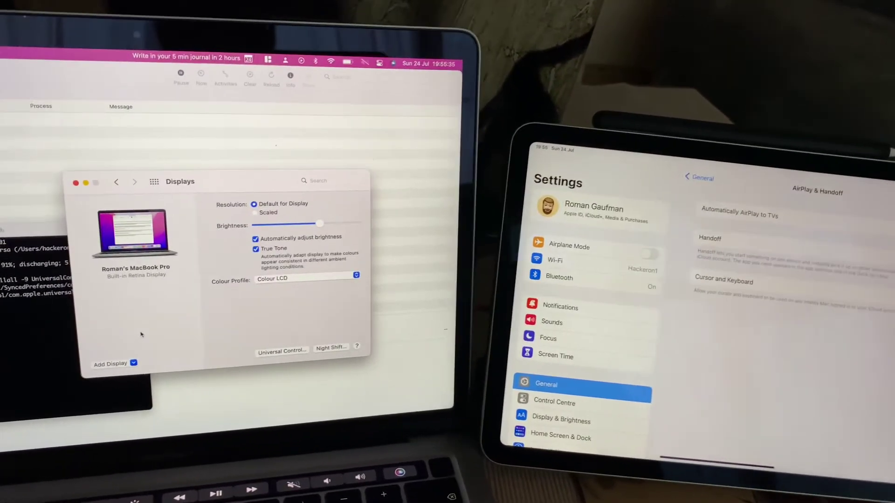
click(117, 354)
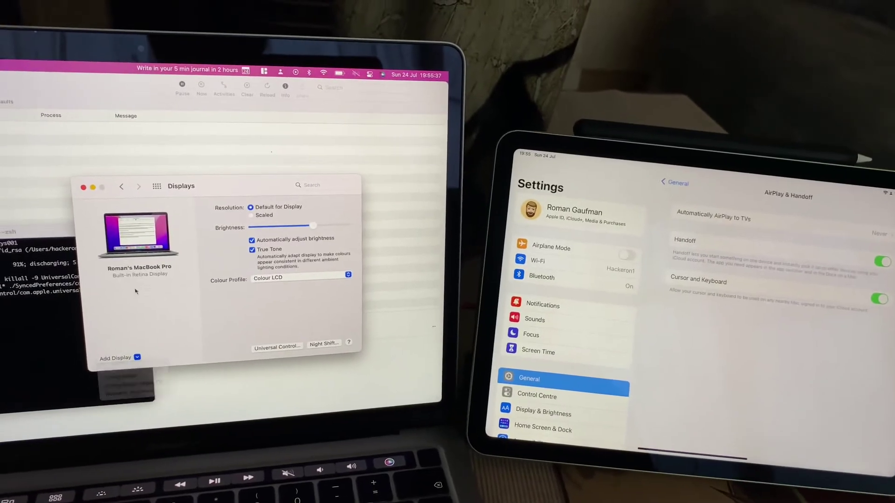